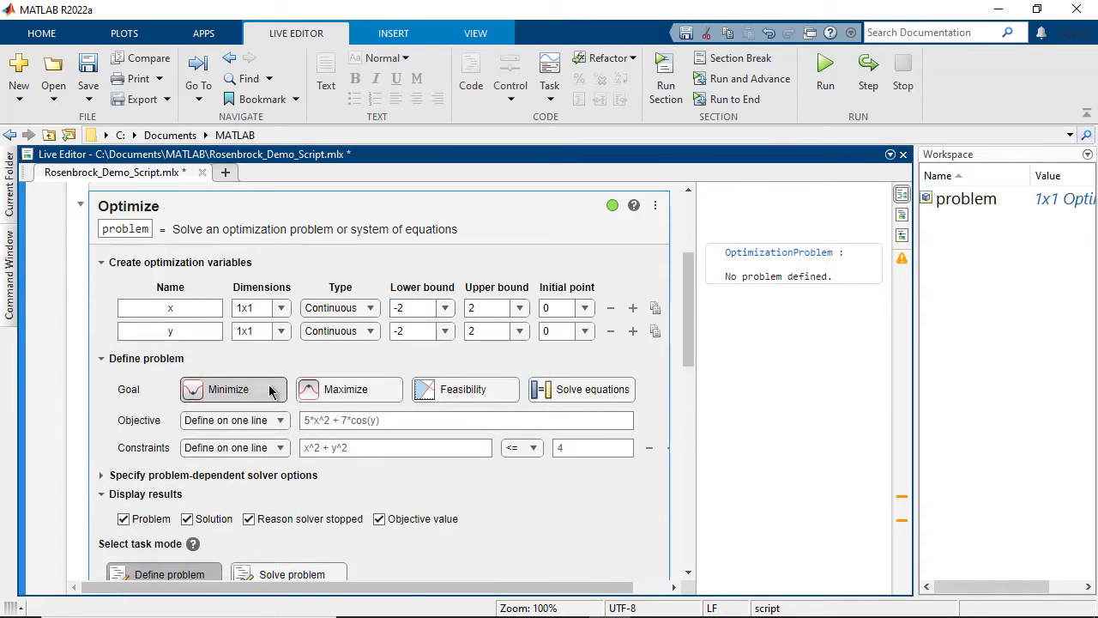
Minimize the objective using the local function rosenbrockObj.
left_click(272, 391)
left_click(286, 422)
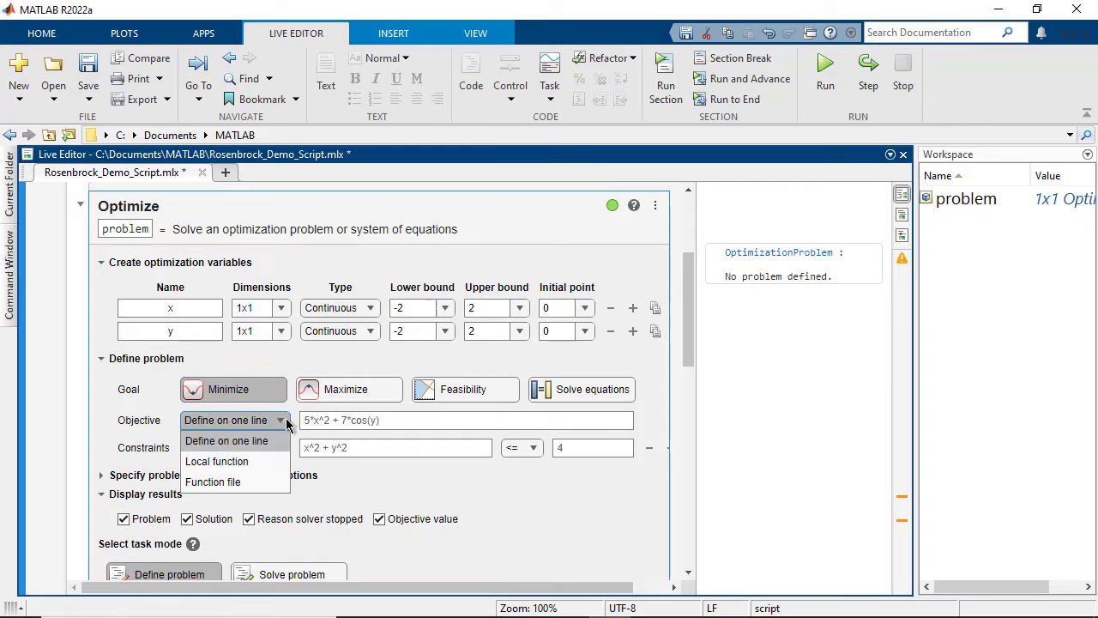
left_click(273, 463)
left_click(360, 419)
left_click(375, 462)
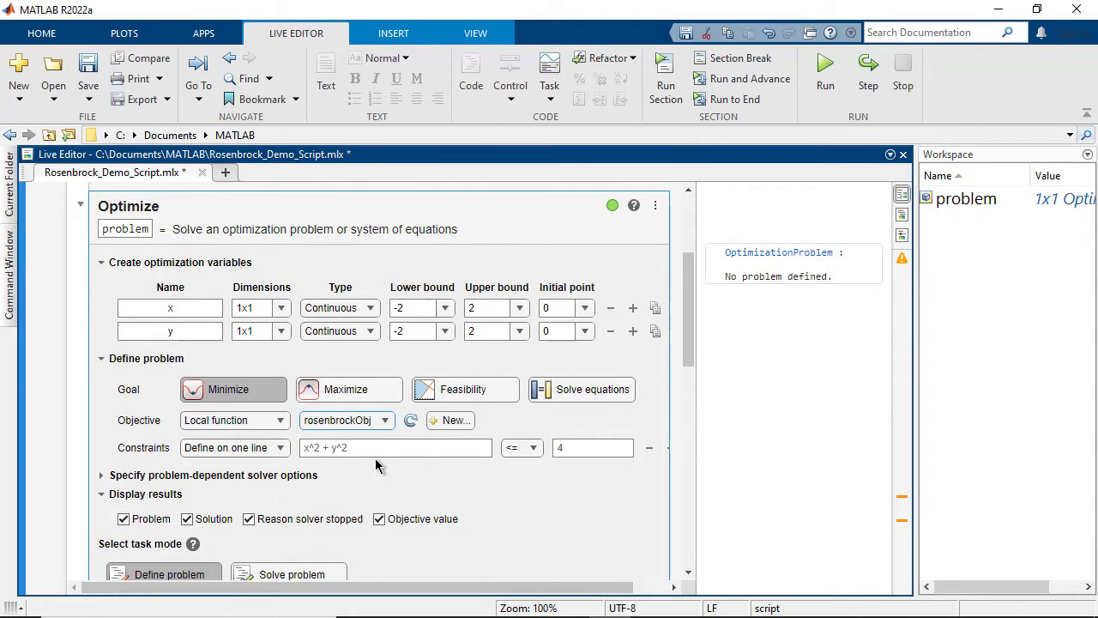
Use local function constraintFcn as the constraints and solve, giving x = 0.7864, y = 0.6177.
left_click(279, 495)
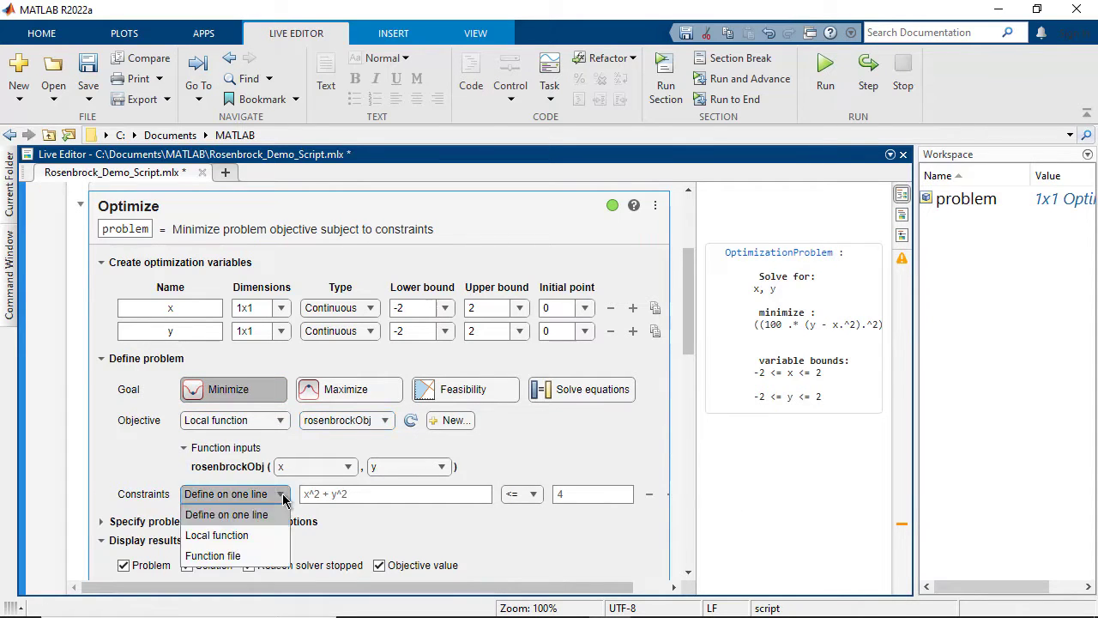
left_click(262, 534)
left_click(382, 495)
left_click(371, 555)
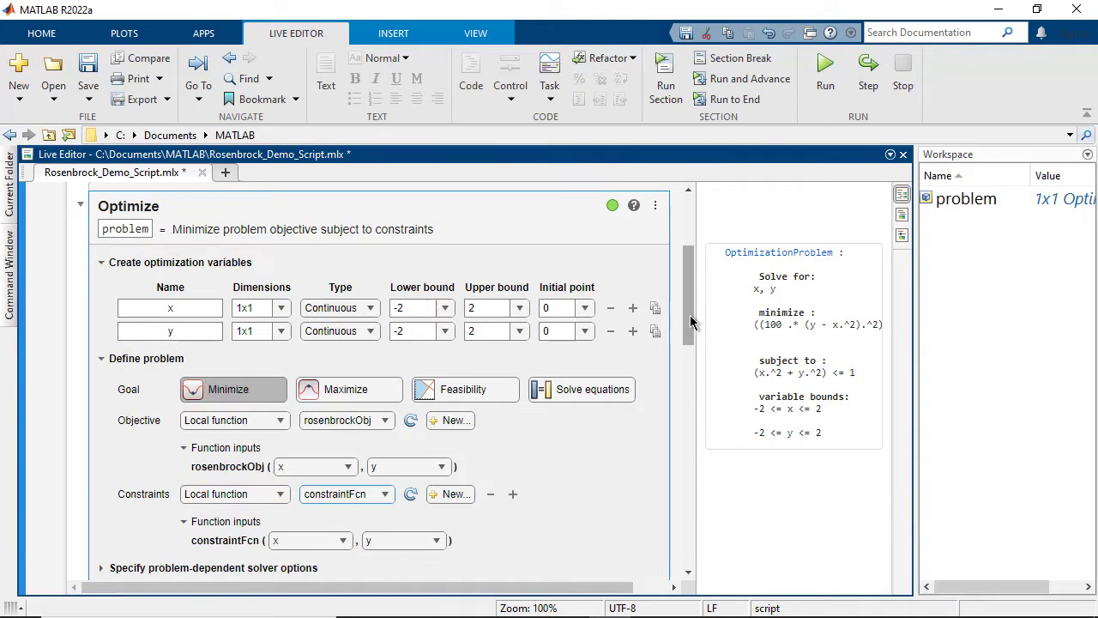
scroll(692, 321, "down", 3)
left_click(343, 540)
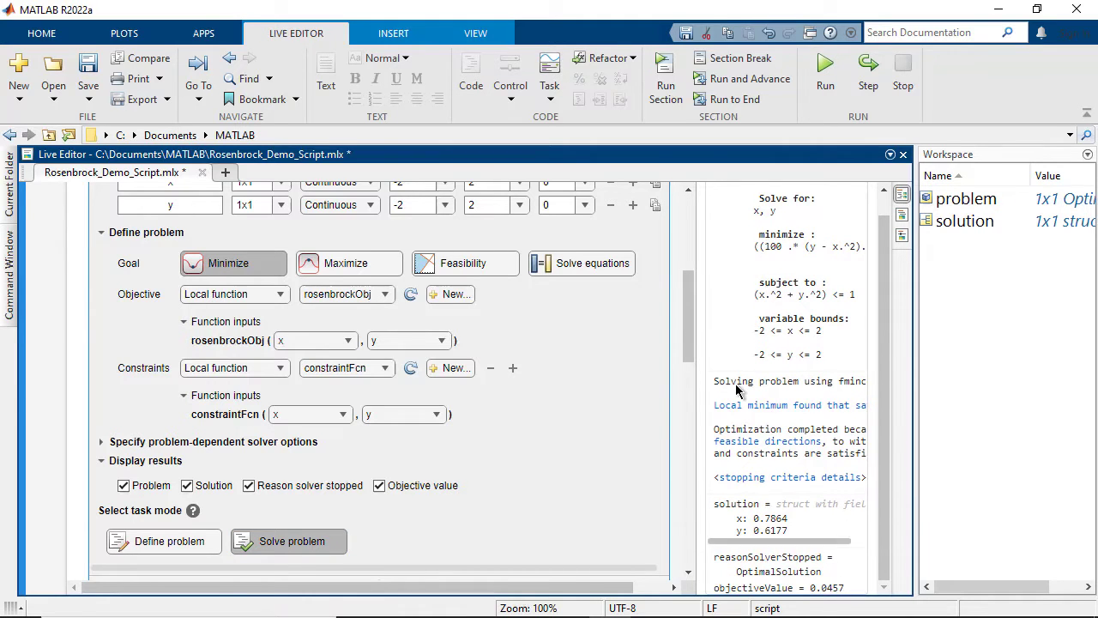
Scroll Soup_Can_Demo.mlx to the problem: minimize 2πrh + 2πr² subject to πr²h = 300.
left_click_drag(688, 343, 703, 421)
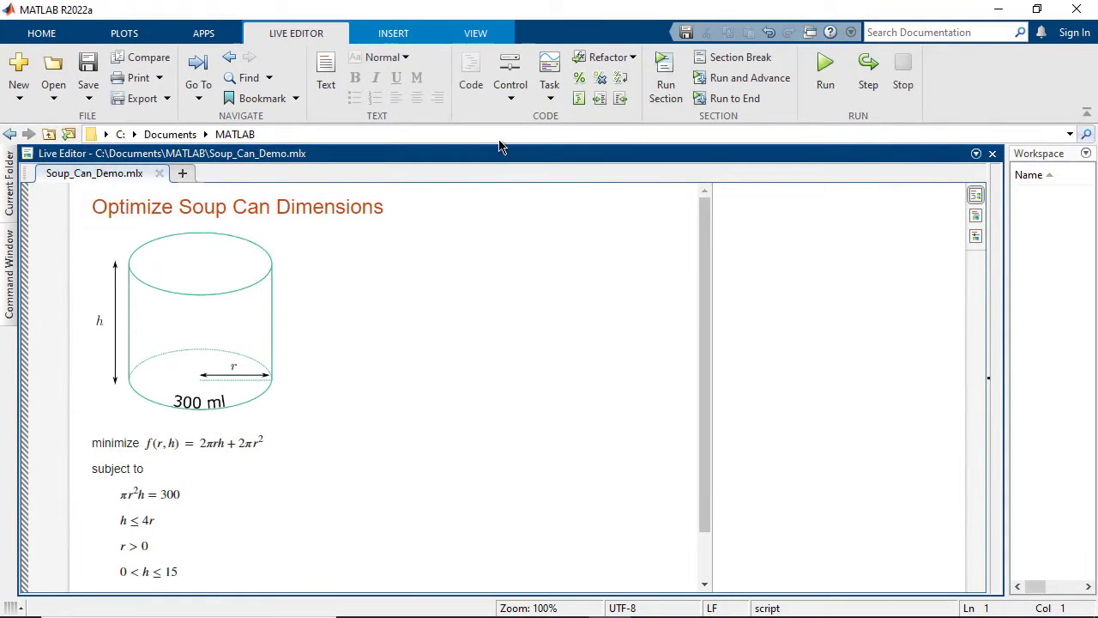
Add an Optimize task from the Live Editor task gallery below the problem statement.
left_click(553, 85)
scroll(627, 501, "down", 2)
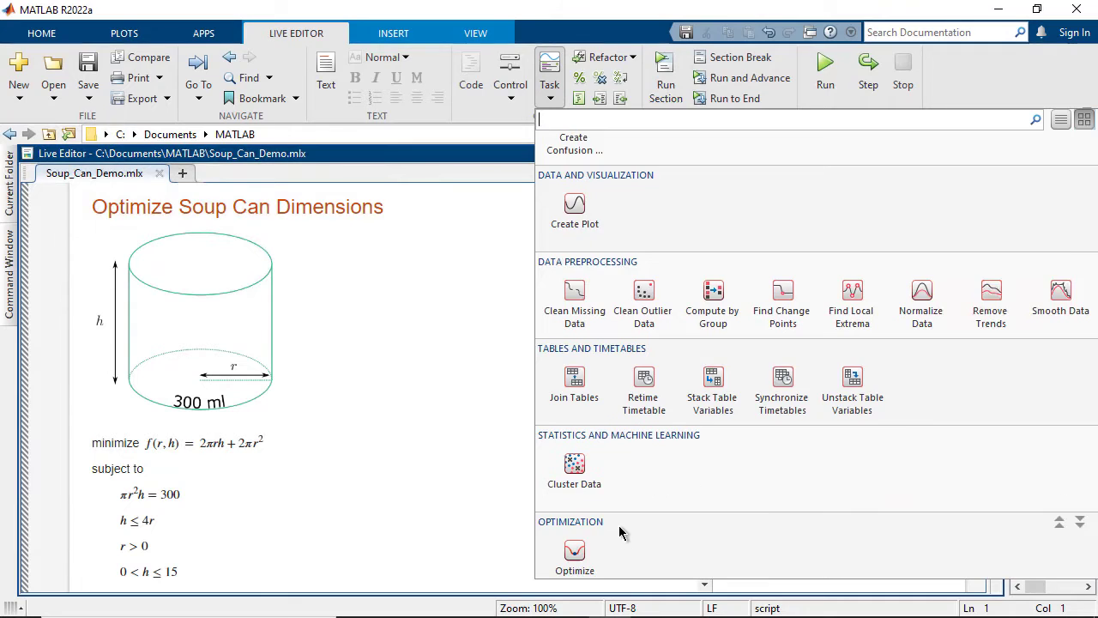
left_click(598, 515)
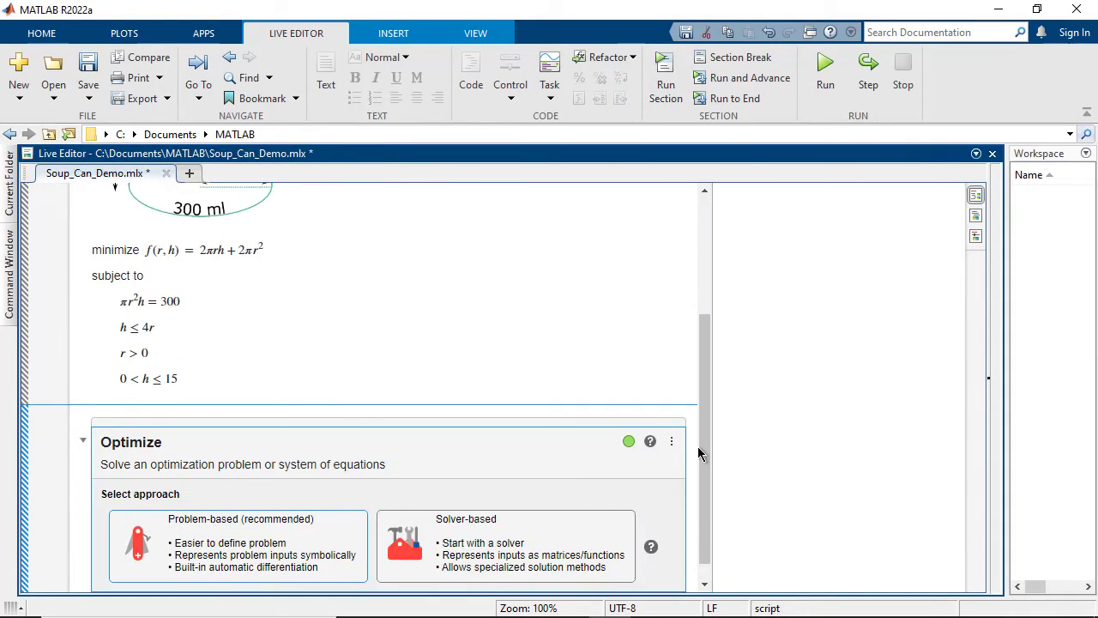
scroll(711, 481, "down", 1)
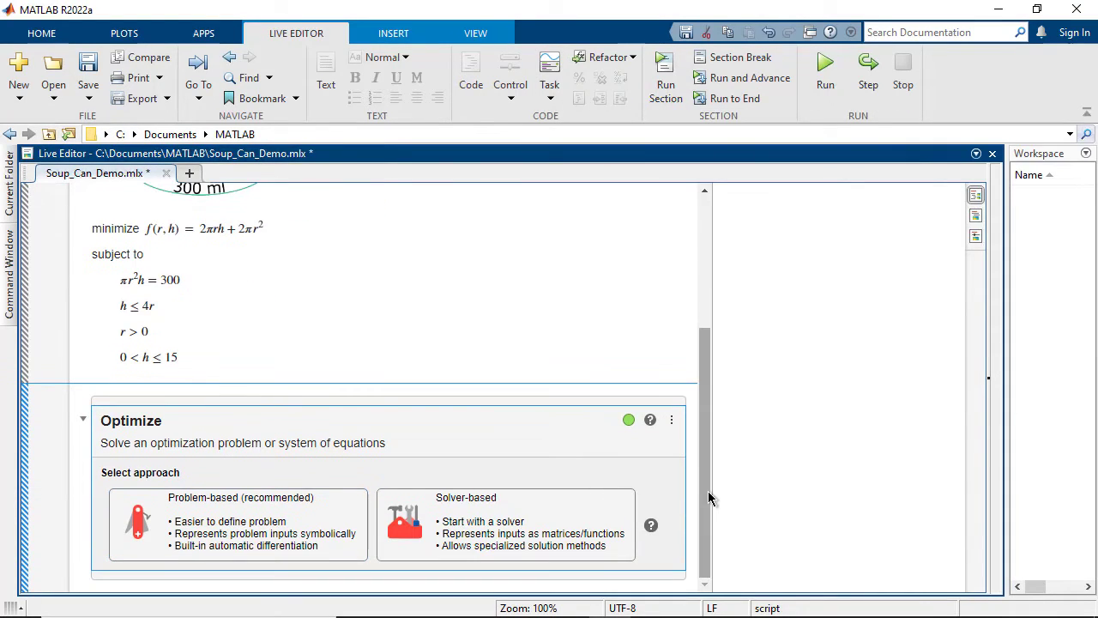
Choose the problem-based approach and define variable r with lower bound 0.
left_click(348, 512)
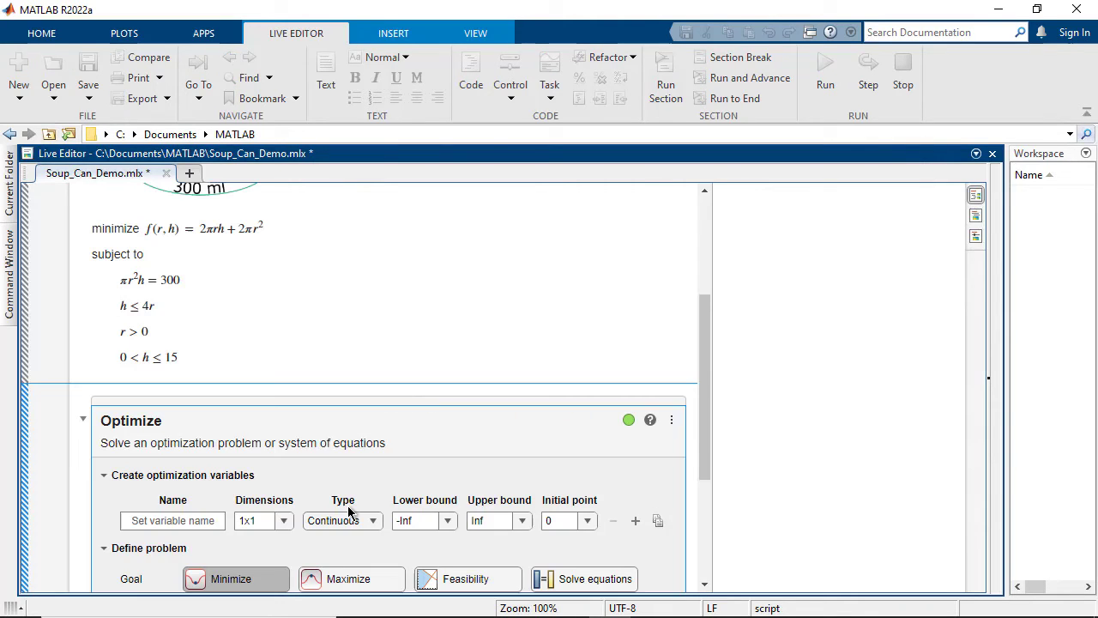
left_click_drag(705, 427, 710, 516)
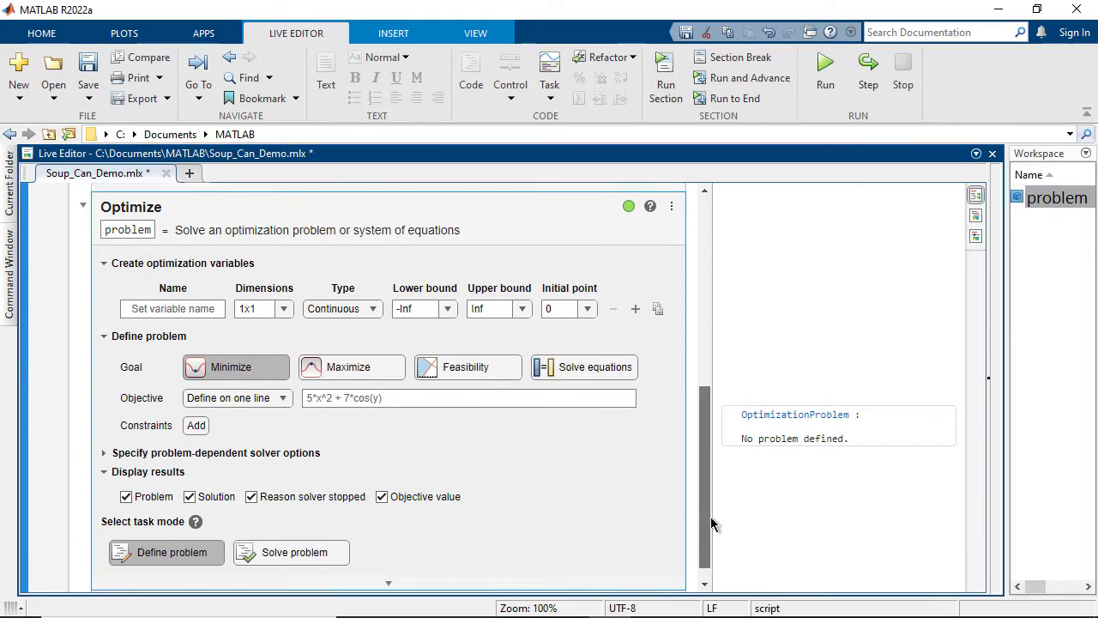
left_click(167, 295)
type("r")
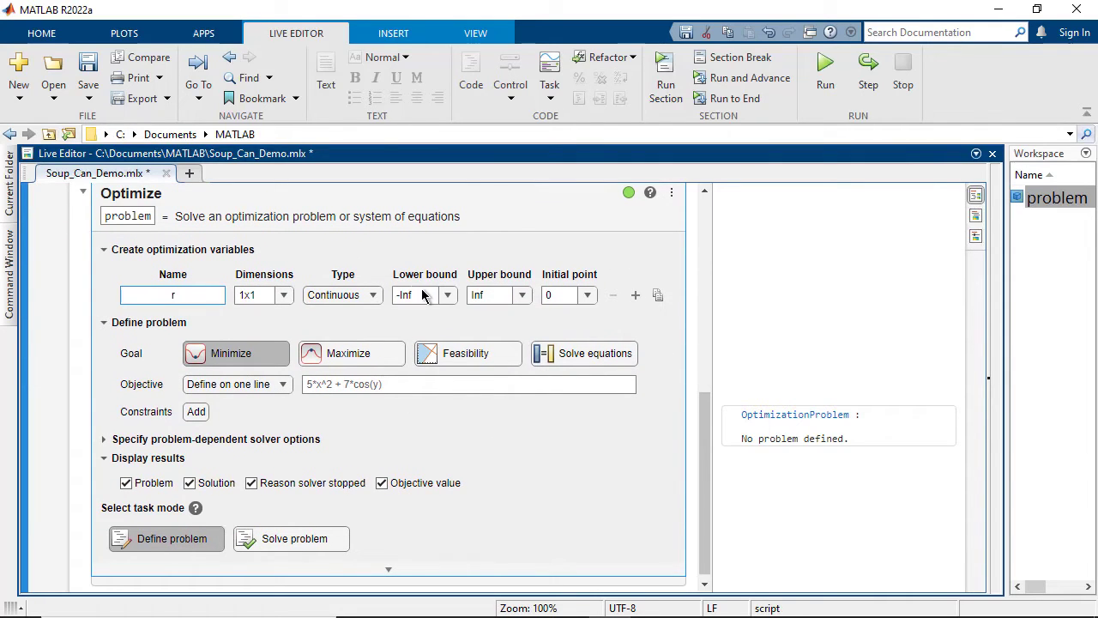
left_click(422, 295)
type("0")
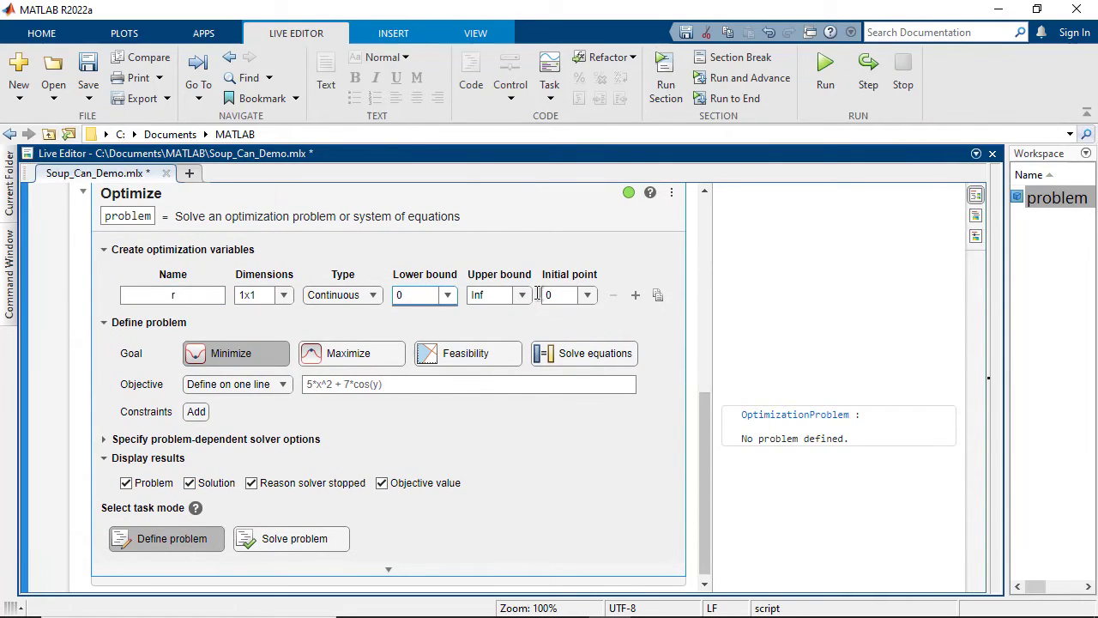
Give r an initial point of 5, then copy its row to create variable h.
left_click(566, 294)
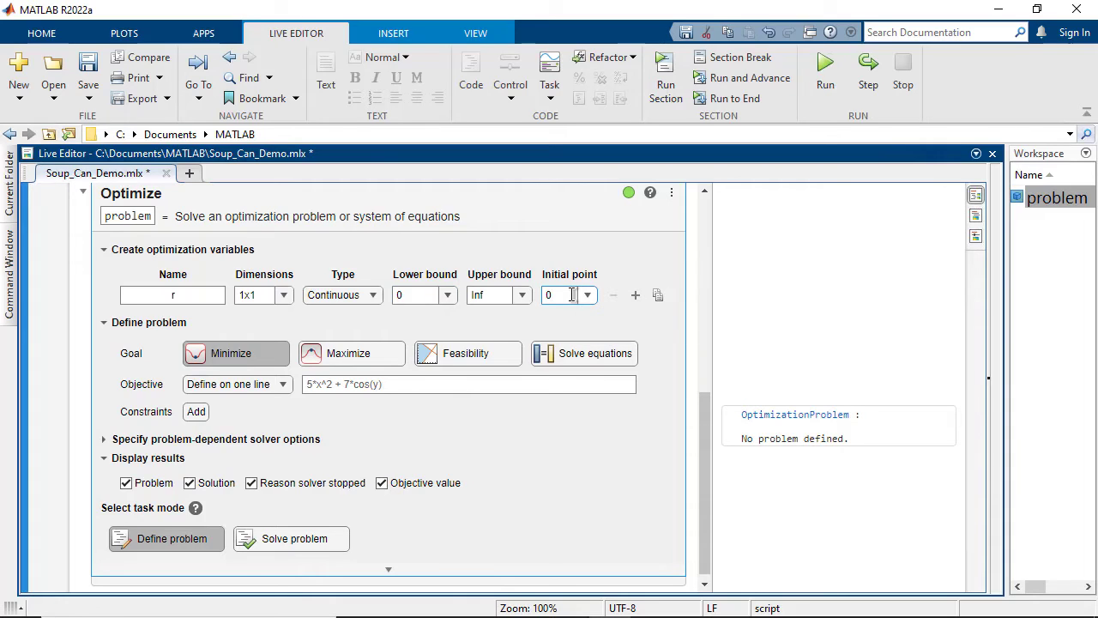
key("BackSpace")
type("5")
key("Return")
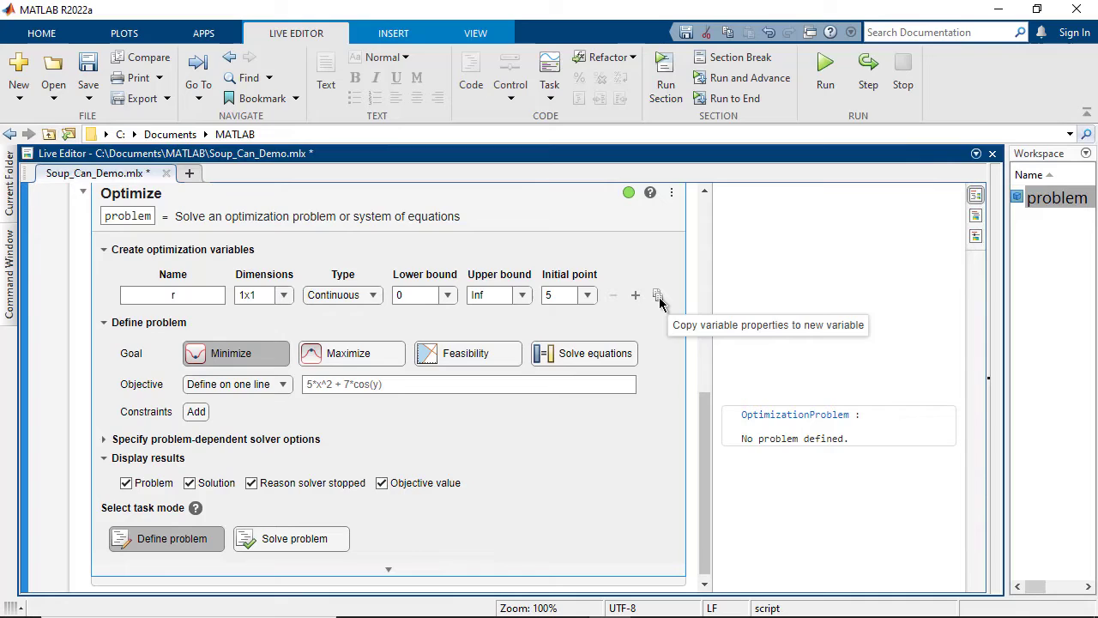
left_click(657, 295)
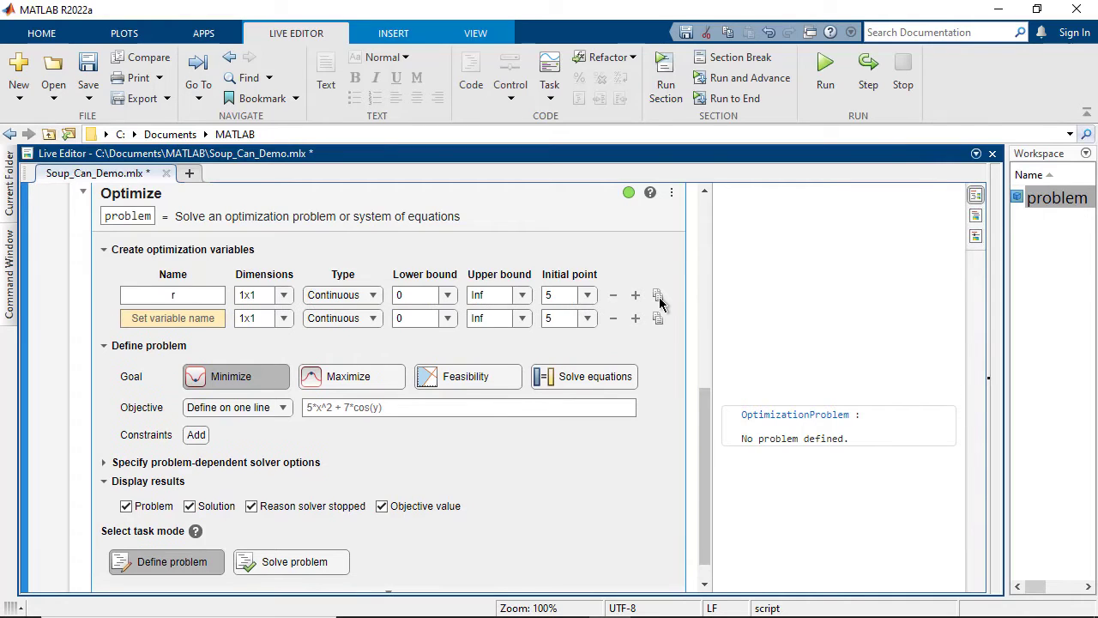
left_click(205, 319)
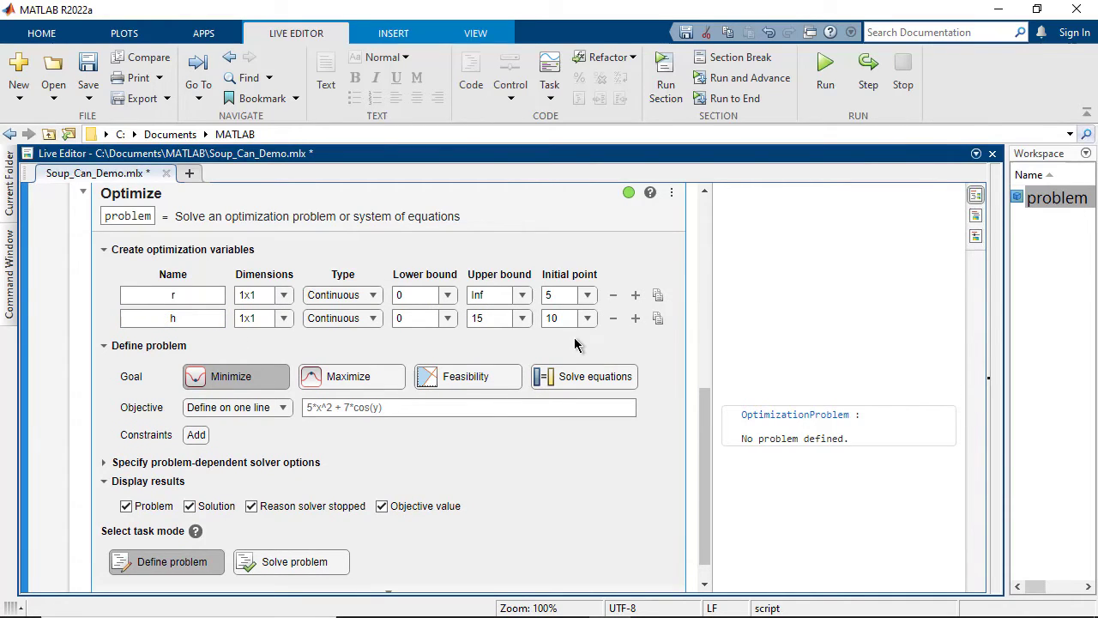
Minimize 2*pi*r*h + 2*pi*r^2 subject to pi*r^2*h = 300 and h <= 4*r.
left_click(283, 408)
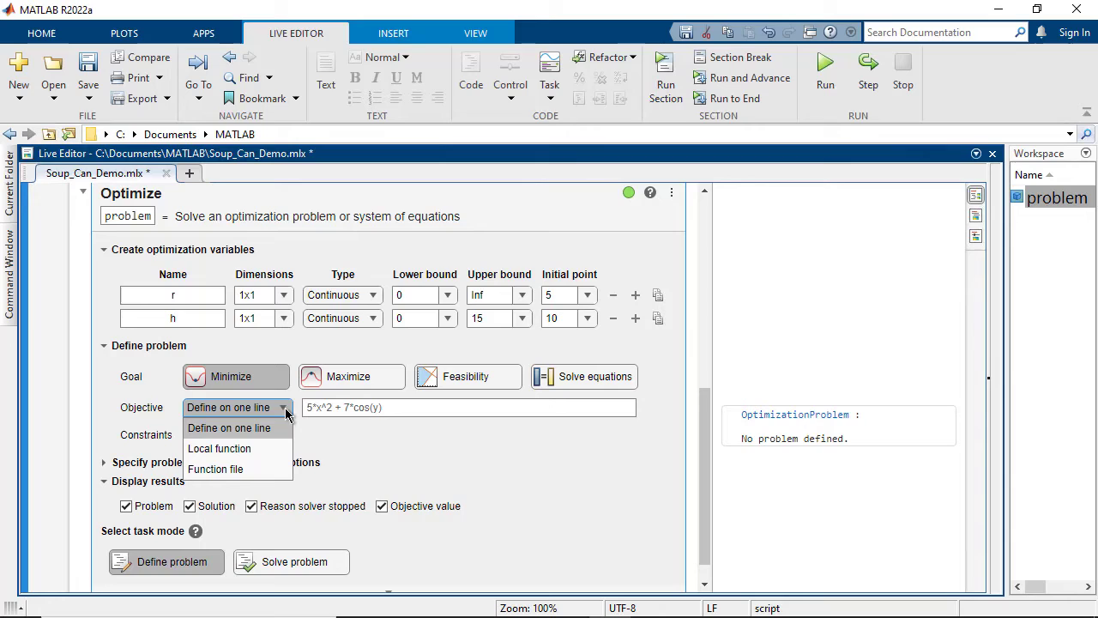
left_click(280, 428)
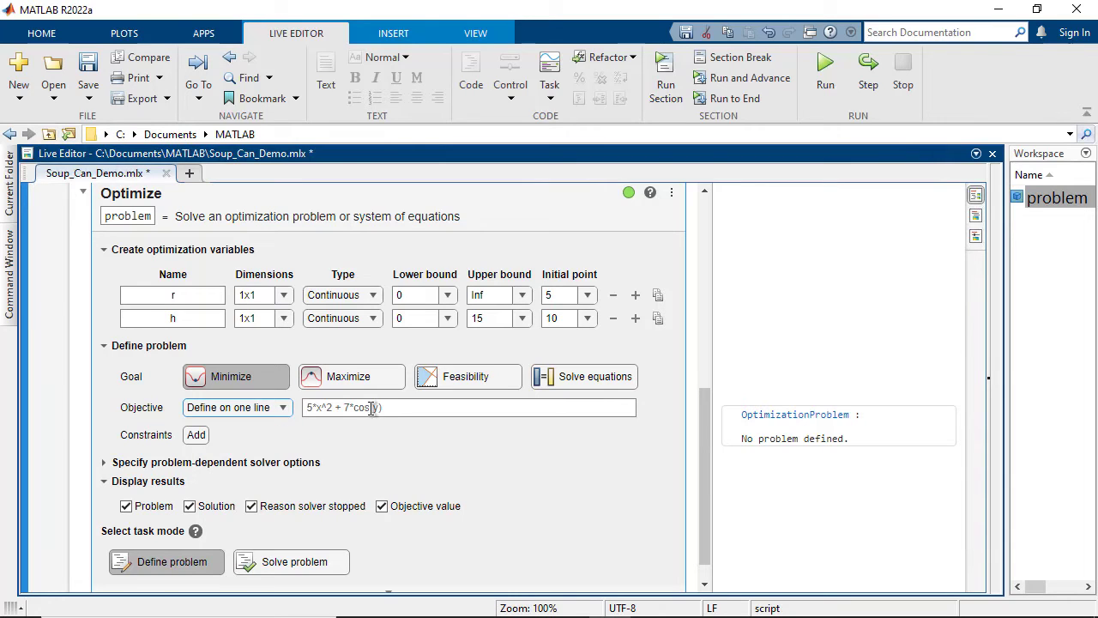
left_click(392, 406)
key("ctrl+v")
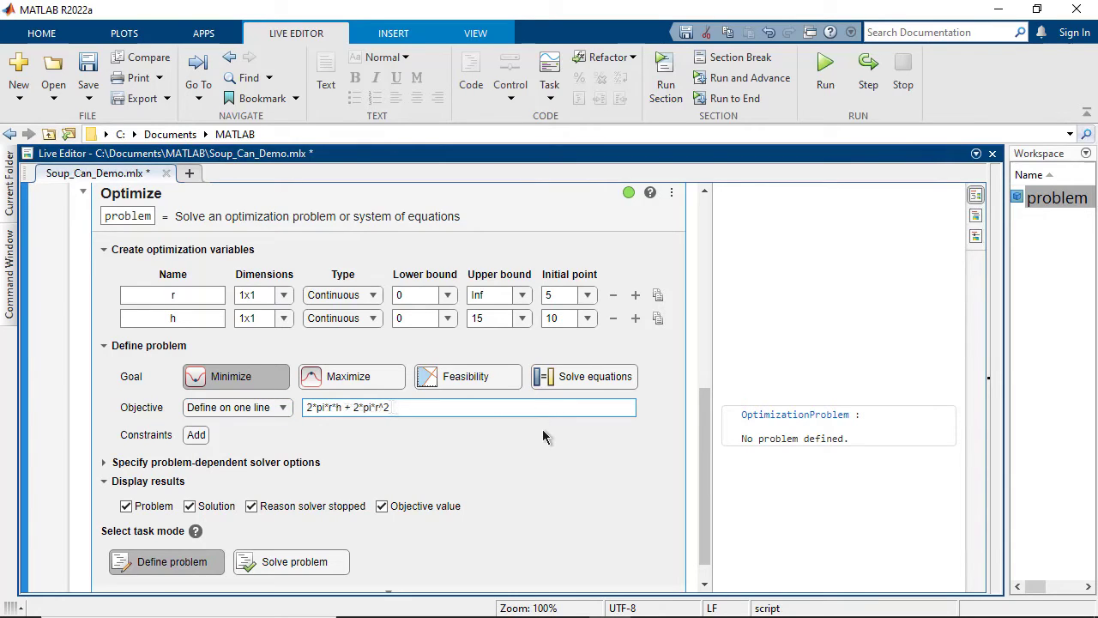
left_click(542, 428)
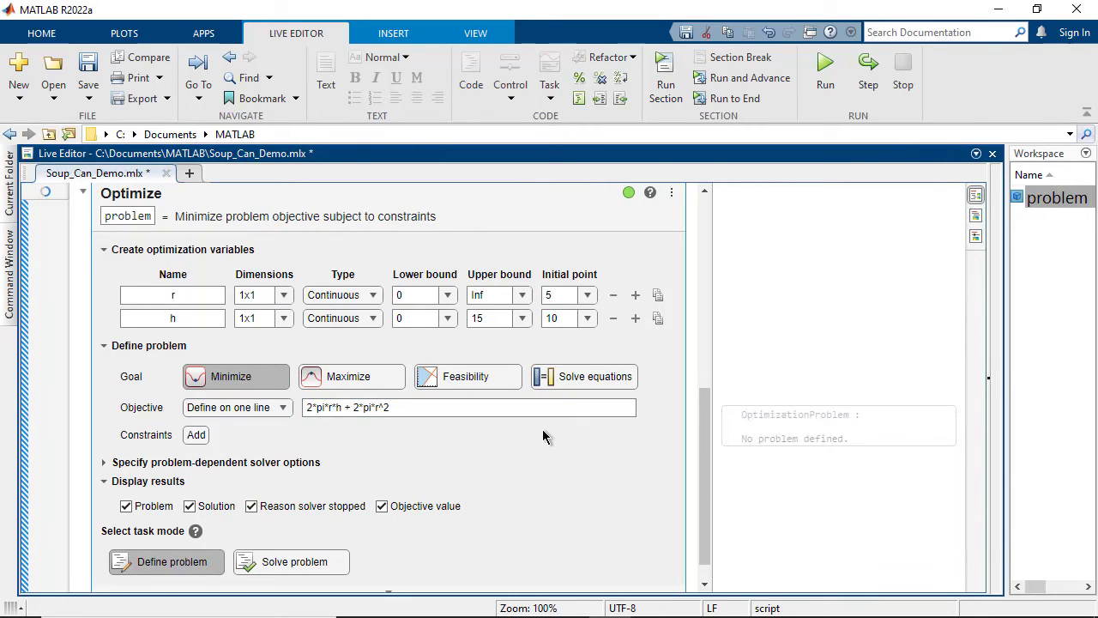
left_click(197, 435)
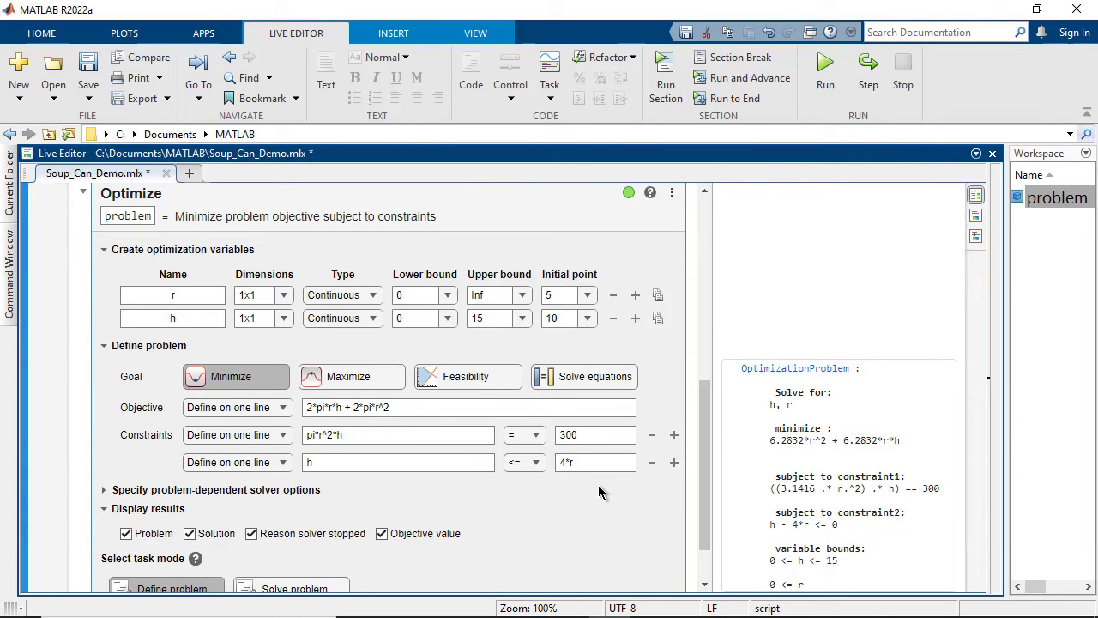
scroll(598, 492, "down", 1)
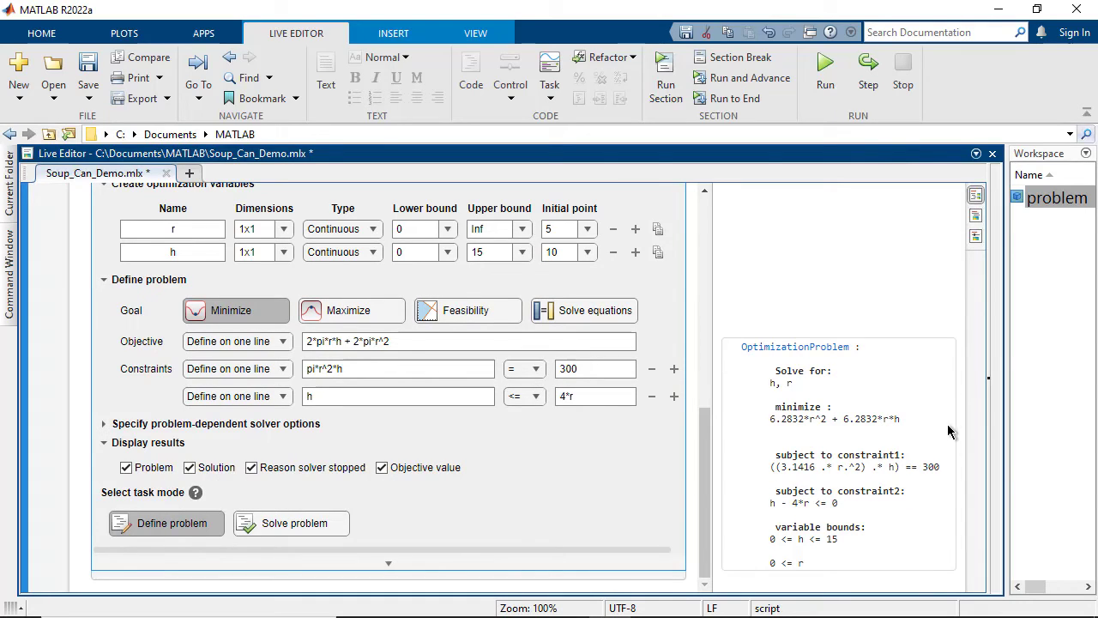
Solve with fmincon, giving h = 7.2557, r = 3.6278 and objective value 248.0821.
left_click(335, 521)
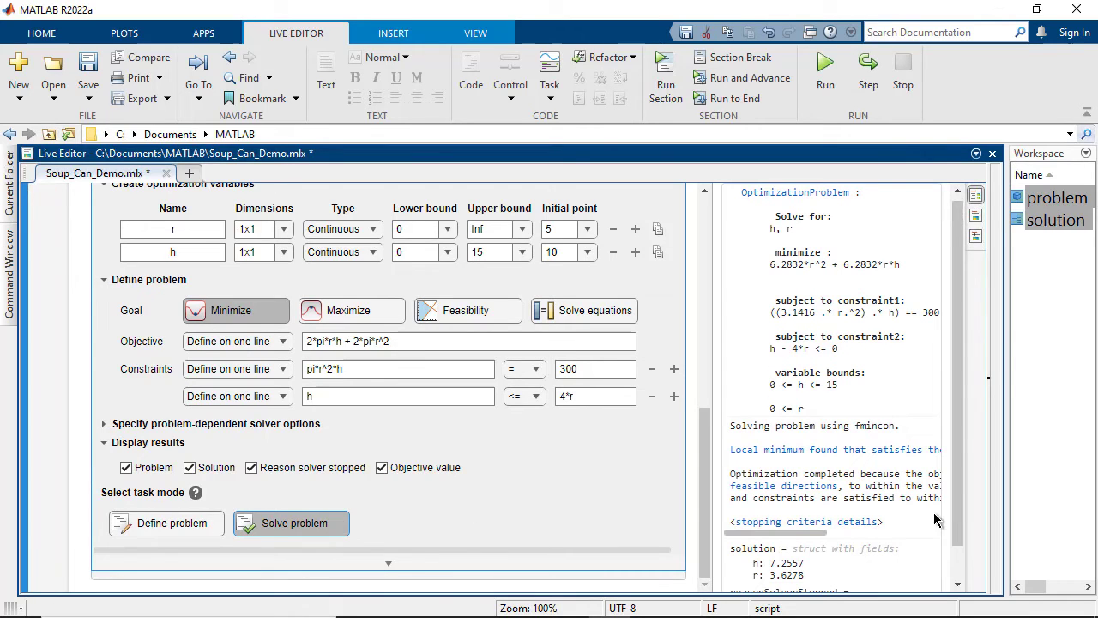
left_click_drag(959, 528, 958, 580)
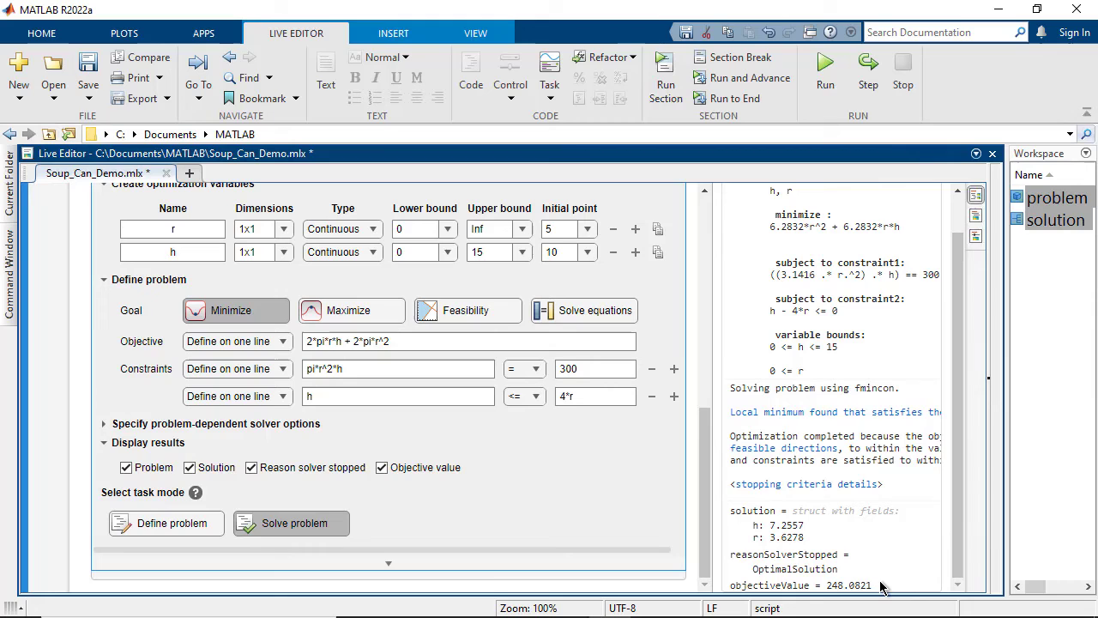
Switch the problem-dependent solver to ga.
left_click(103, 424)
left_click_drag(703, 463, 703, 537)
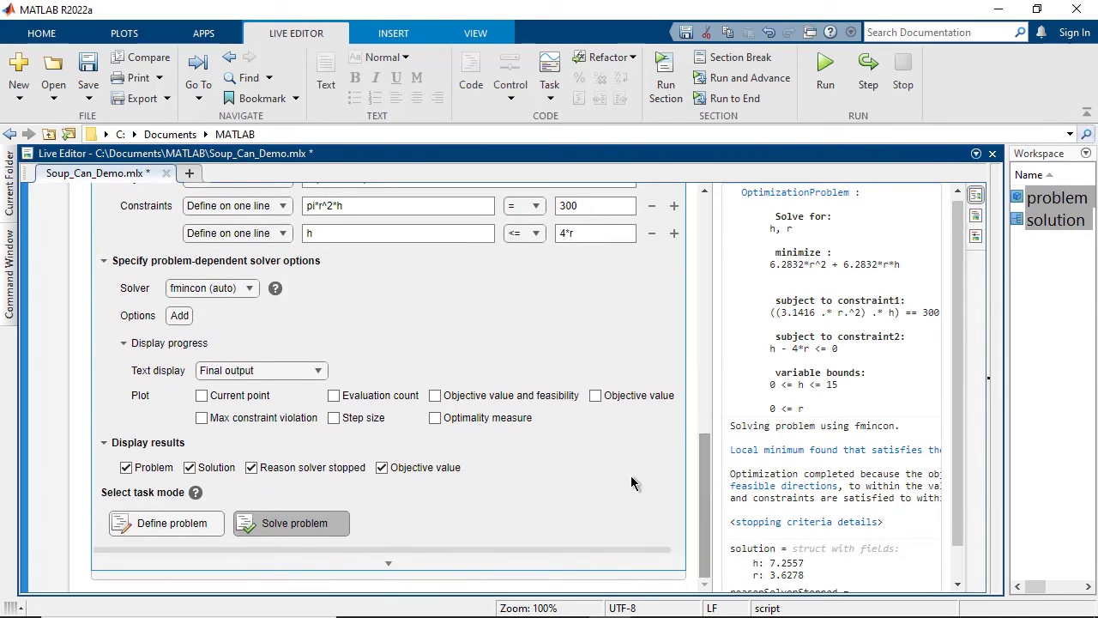
left_click(256, 290)
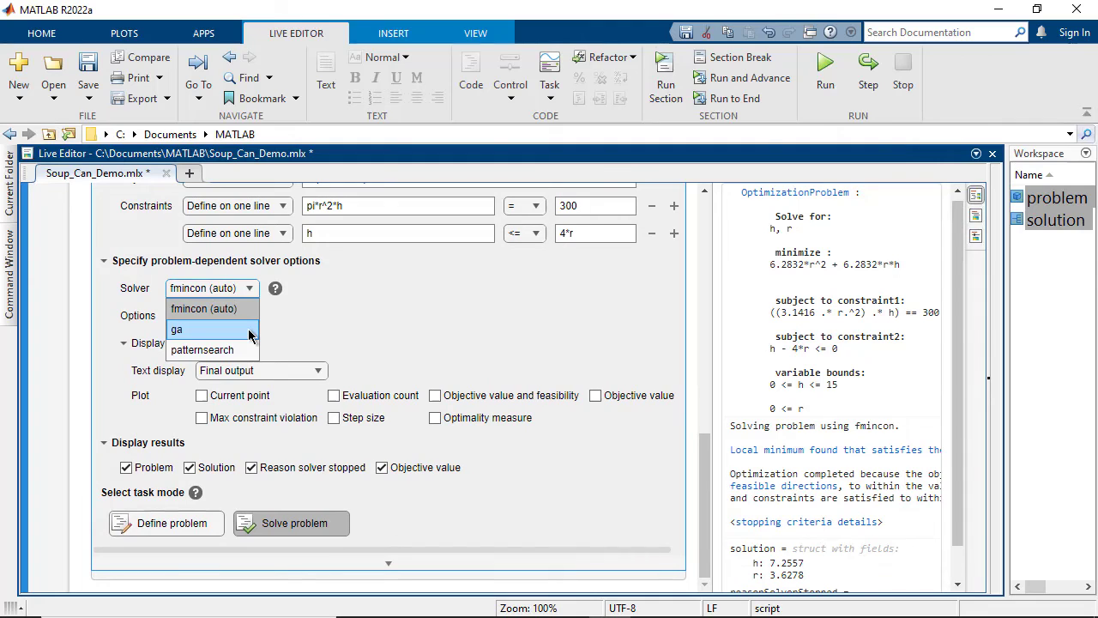
left_click(250, 334)
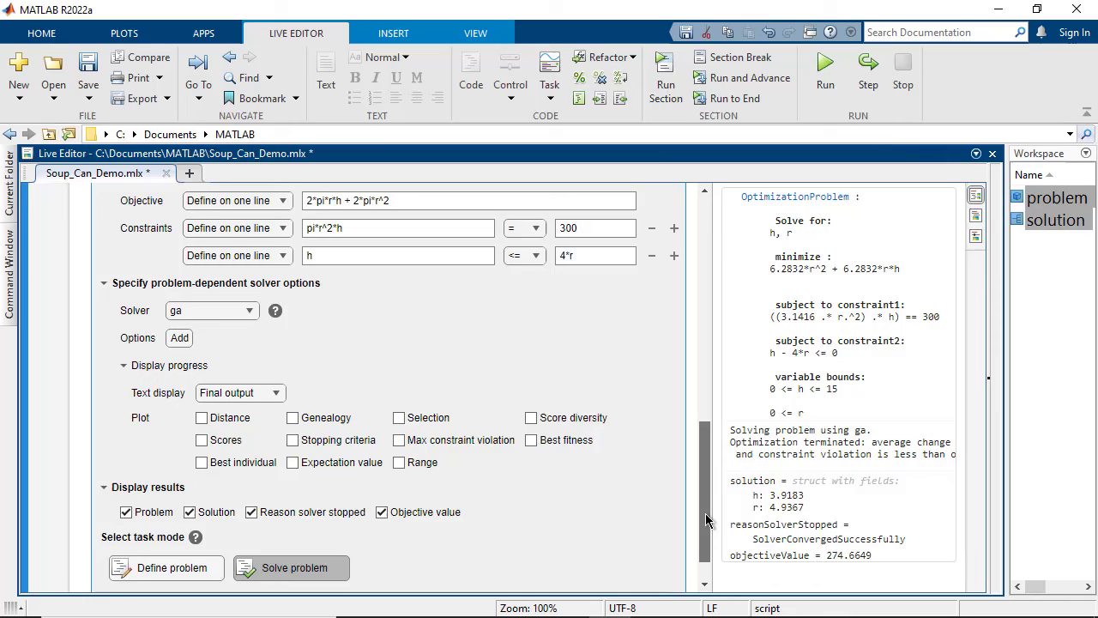
Reveal and scroll through the code generated beneath the Optimize task.
left_click_drag(705, 519, 600, 554)
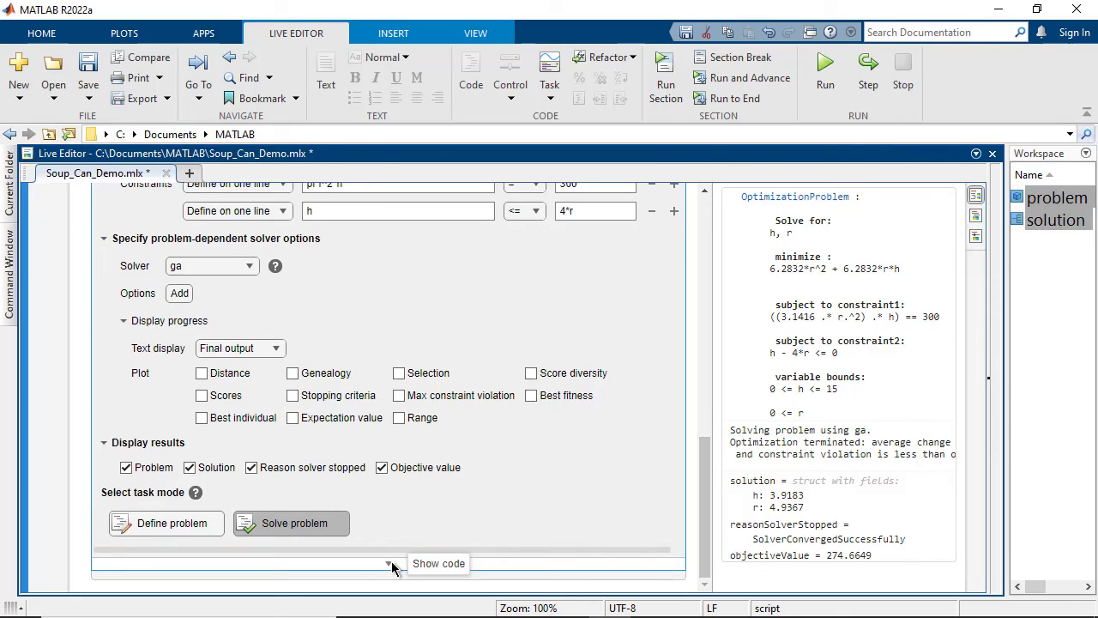
left_click(391, 566)
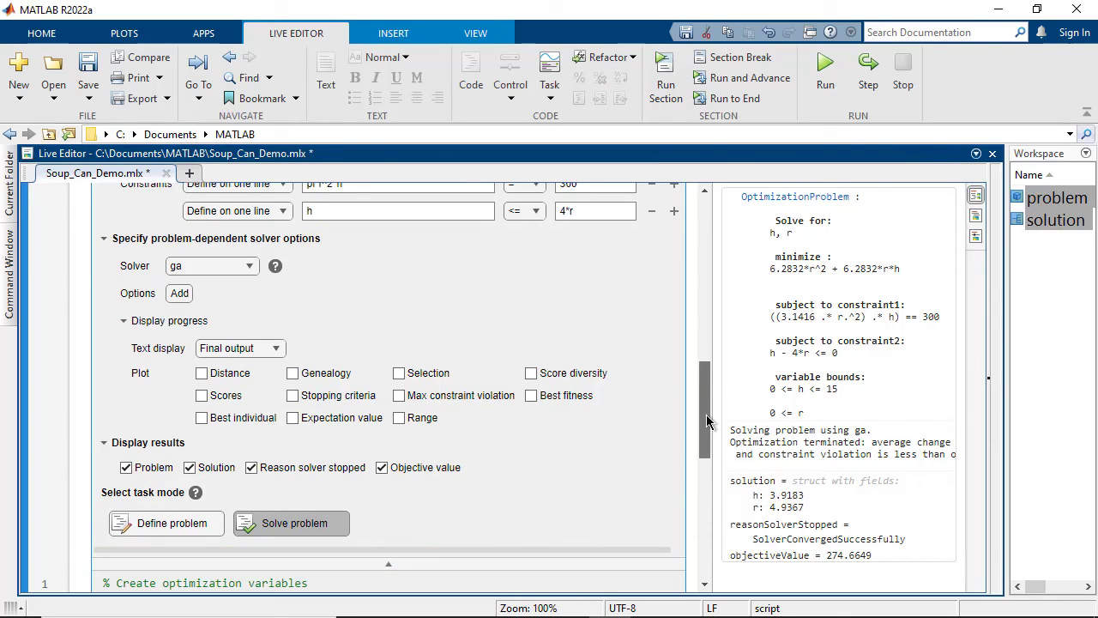
left_click_drag(706, 414, 699, 539)
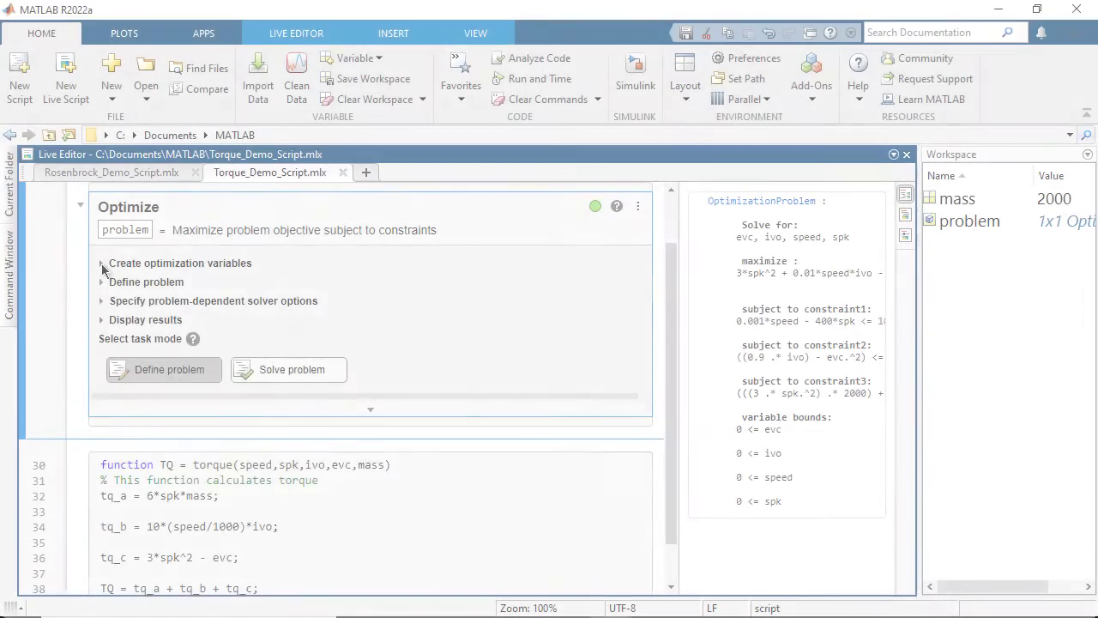
Review the torque task's variables, problem definition, solver options and display results sections.
left_click(102, 263)
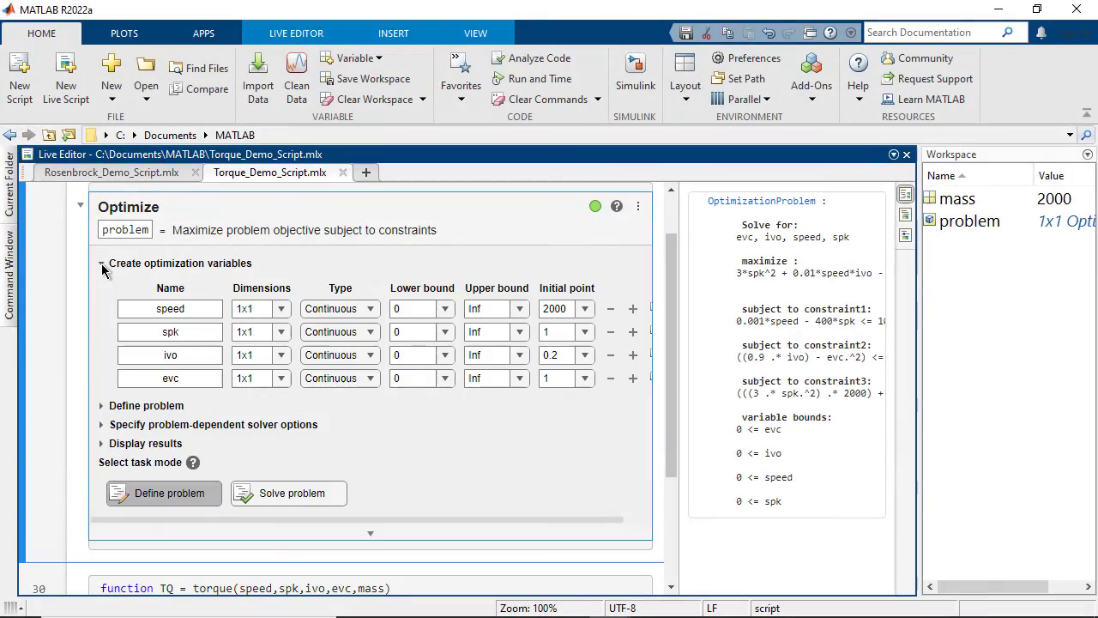
left_click(102, 263)
left_click(101, 282)
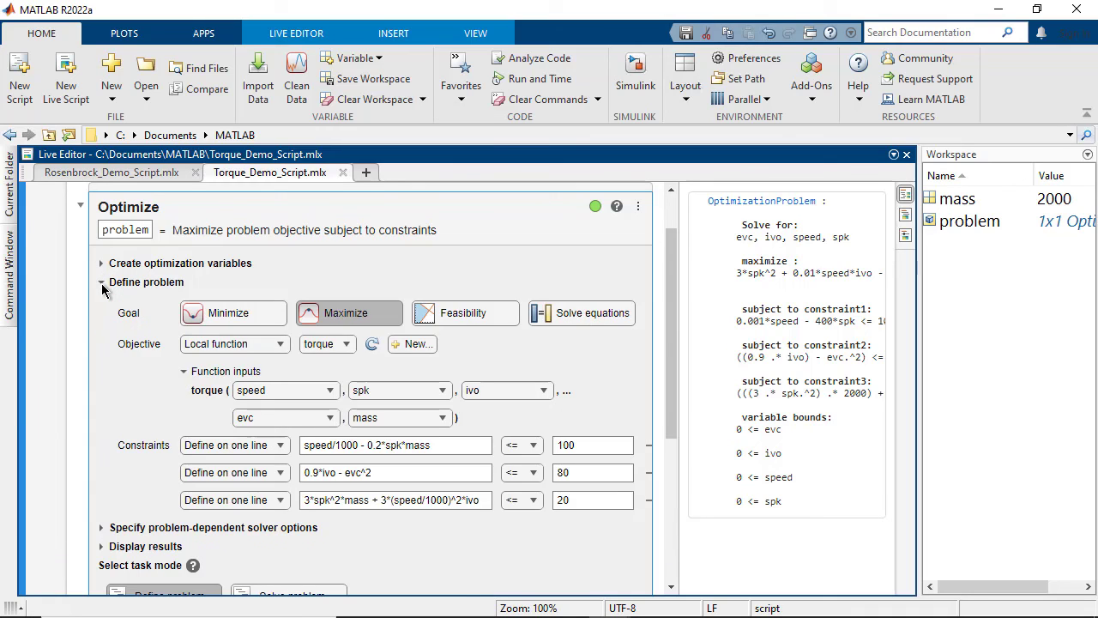
left_click(102, 282)
left_click(102, 301)
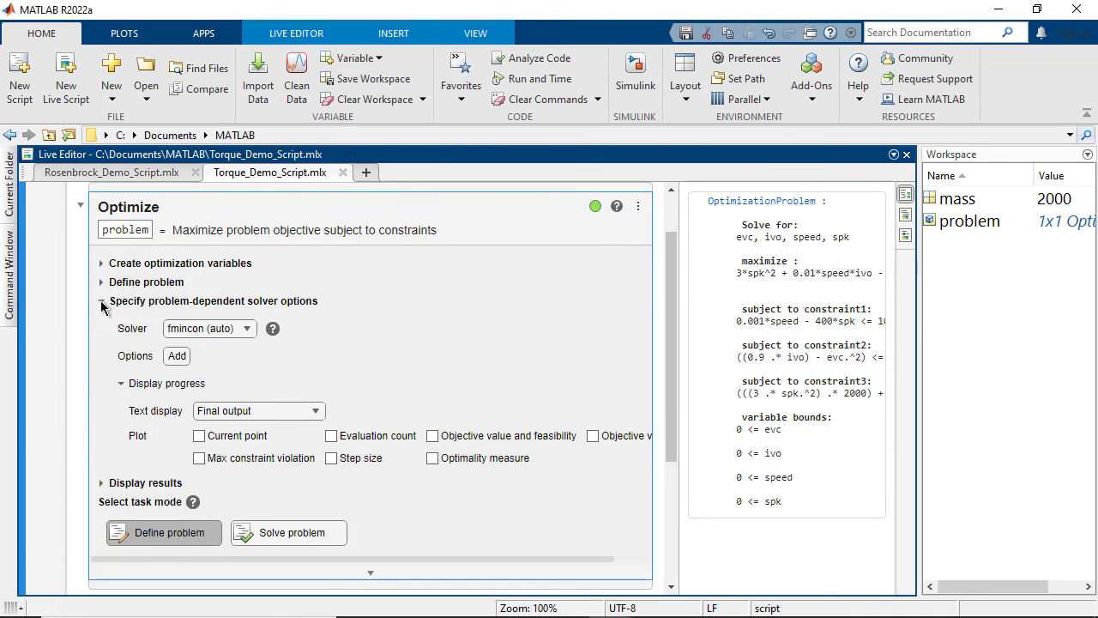
left_click(101, 301)
left_click(101, 320)
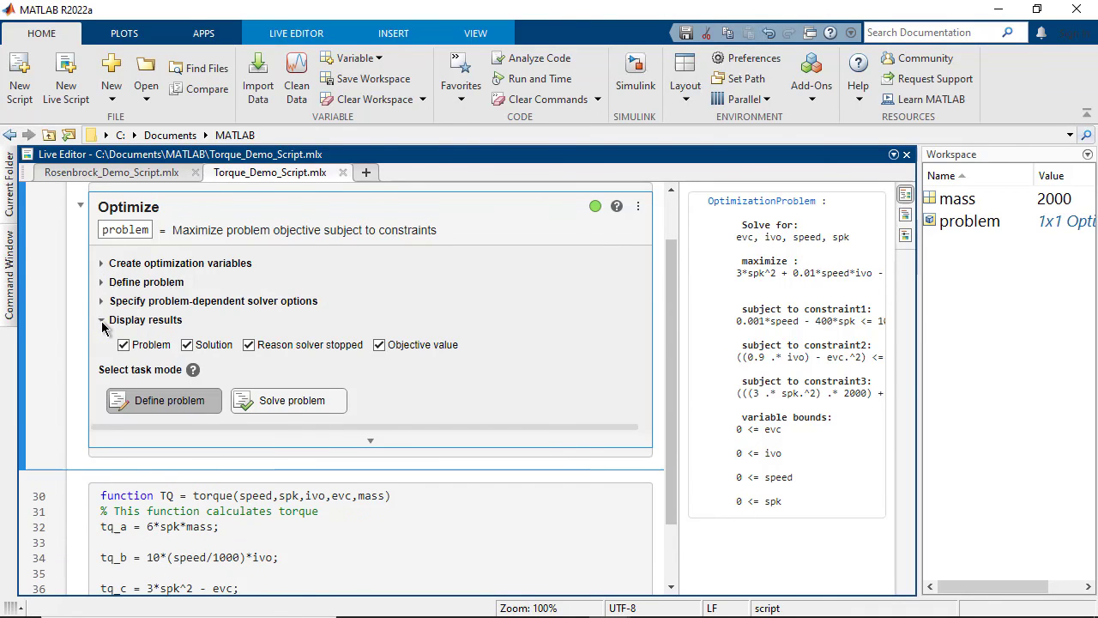
Solve the torque maximization with fmincon, then view the Optimize task documentation.
left_click(341, 410)
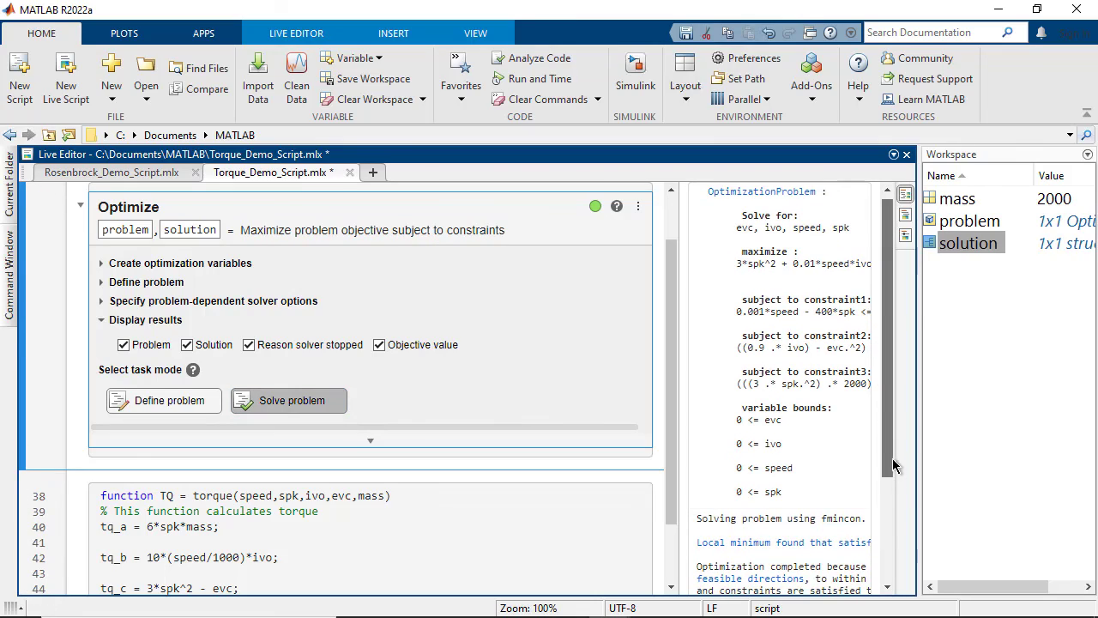
left_click_drag(892, 464, 889, 581)
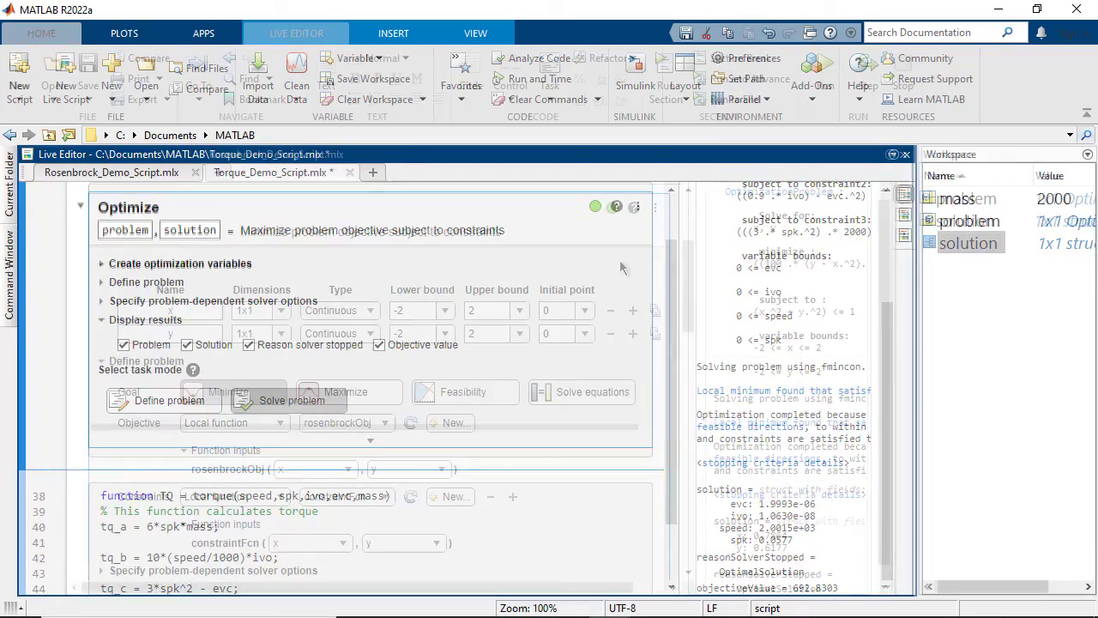
left_click(634, 209)
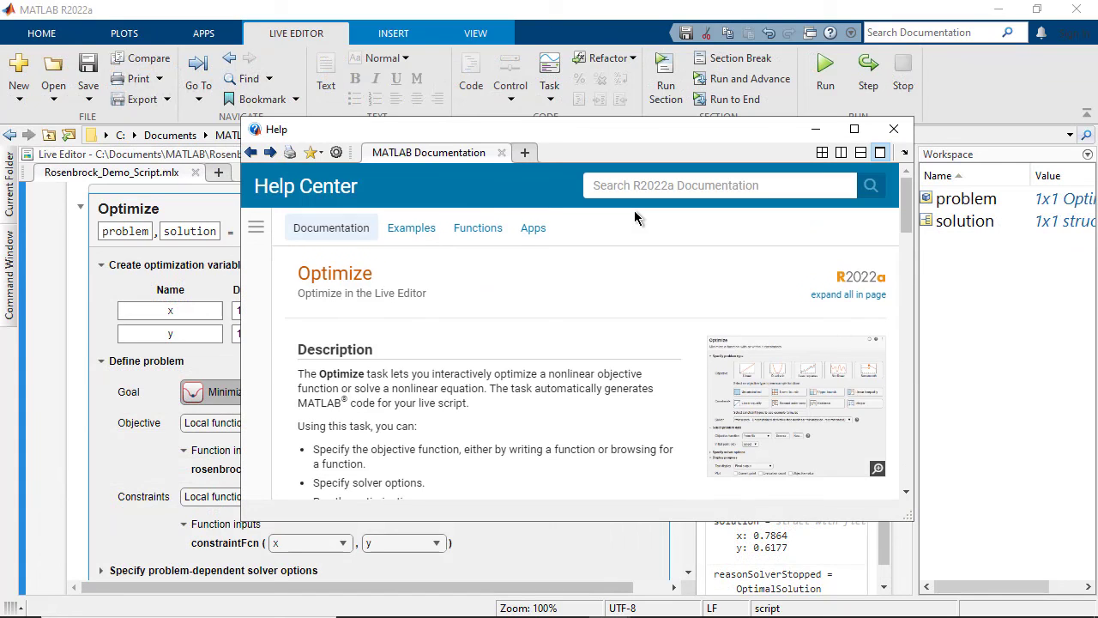